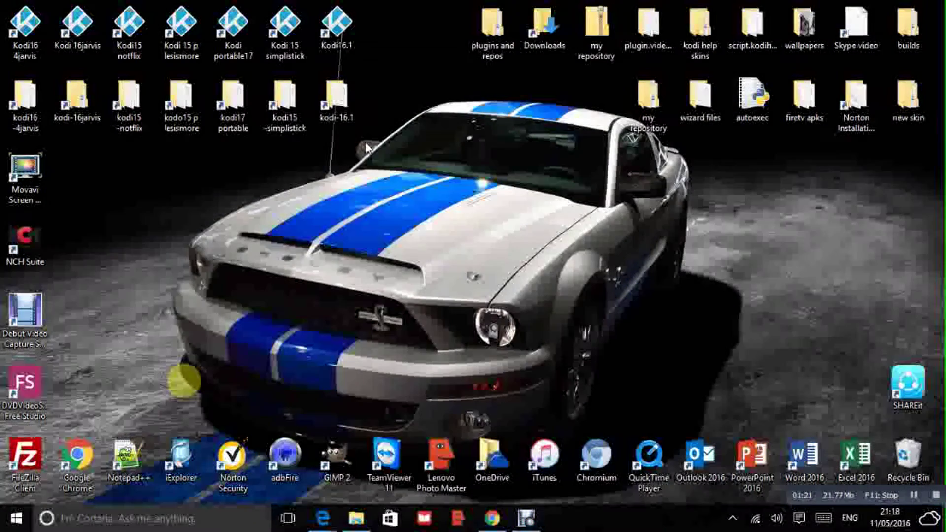
- Launch the kodi-16.1-Jarvis installer from the Downloads folder, accept the license agreement and continue to the install location
double_click(544, 28)
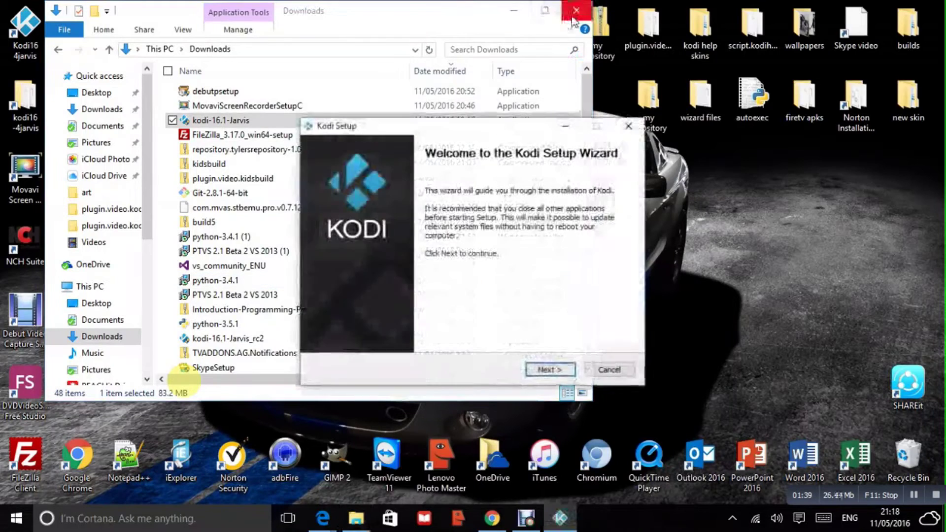
click(576, 12)
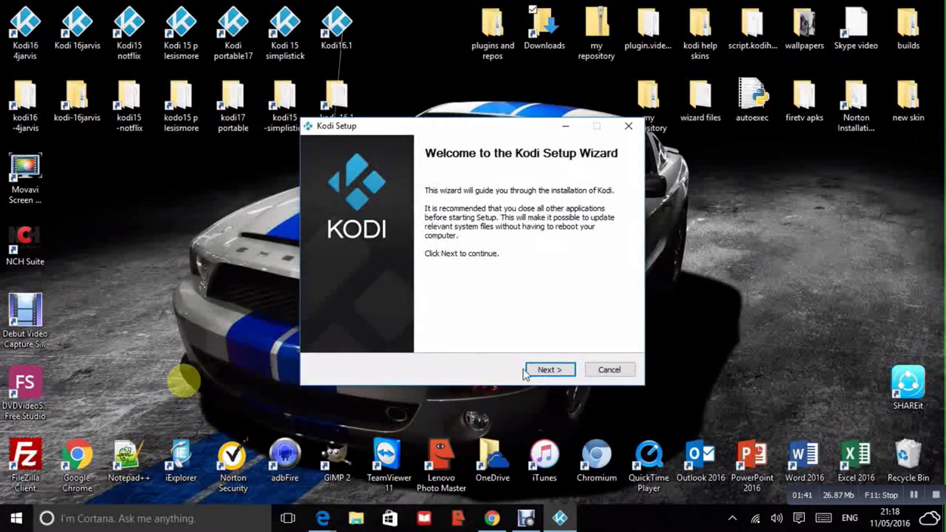
click(543, 370)
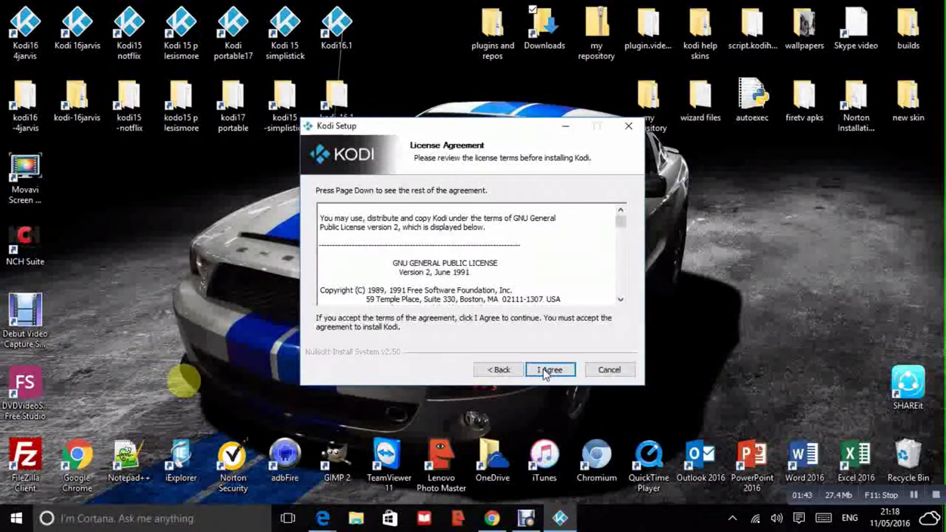
click(543, 369)
click(543, 369)
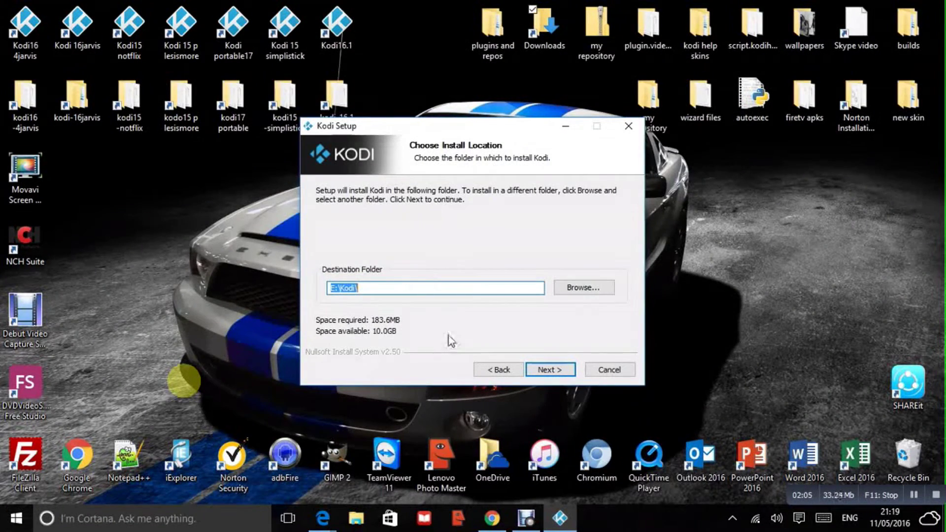
- Install Kodi into the destination folder E:\Kodi\ and finish the setup wizard without running Kodi
click(415, 288)
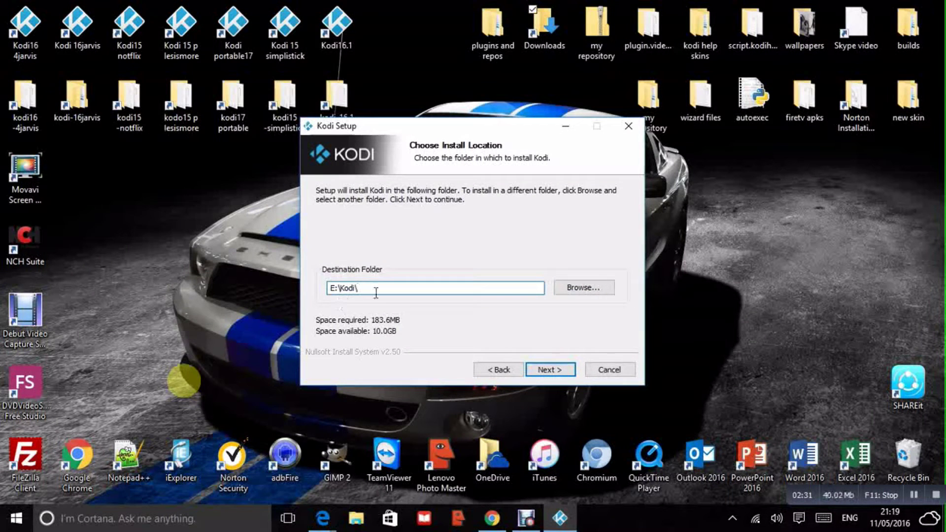
click(535, 371)
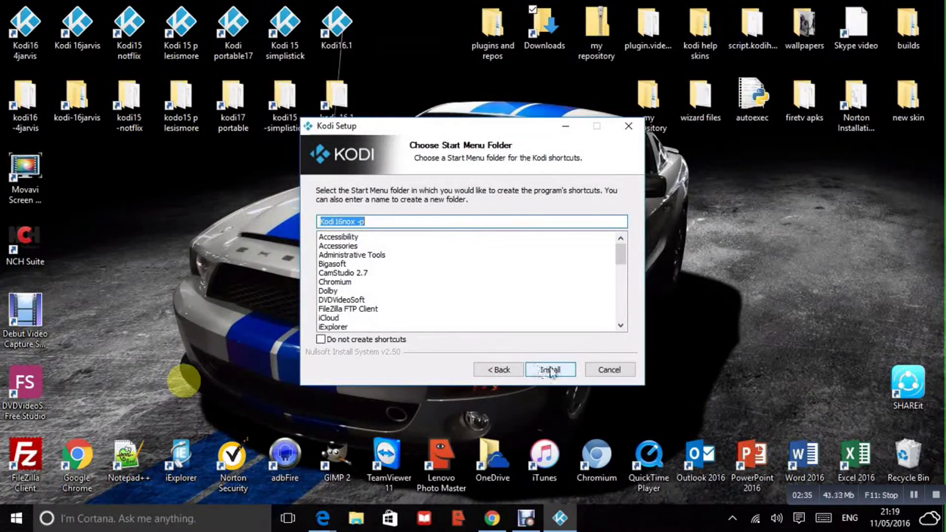
click(549, 370)
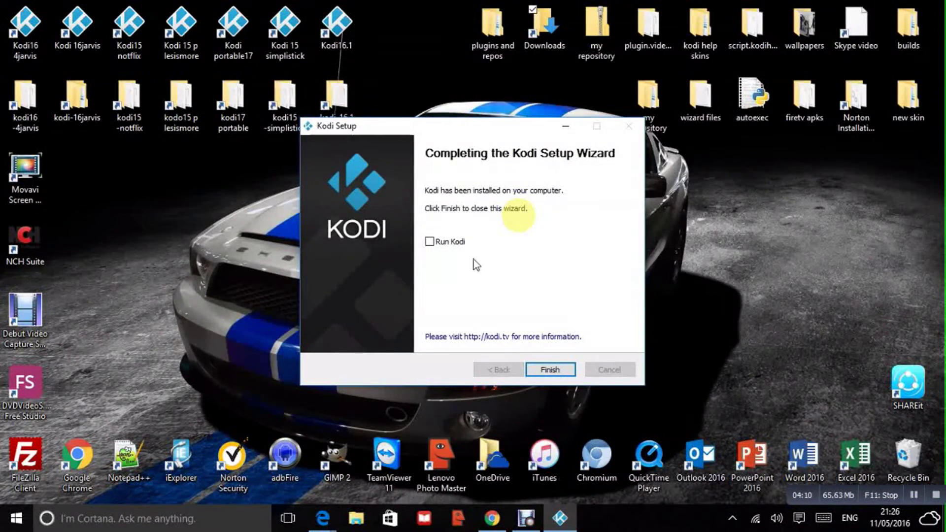
click(550, 369)
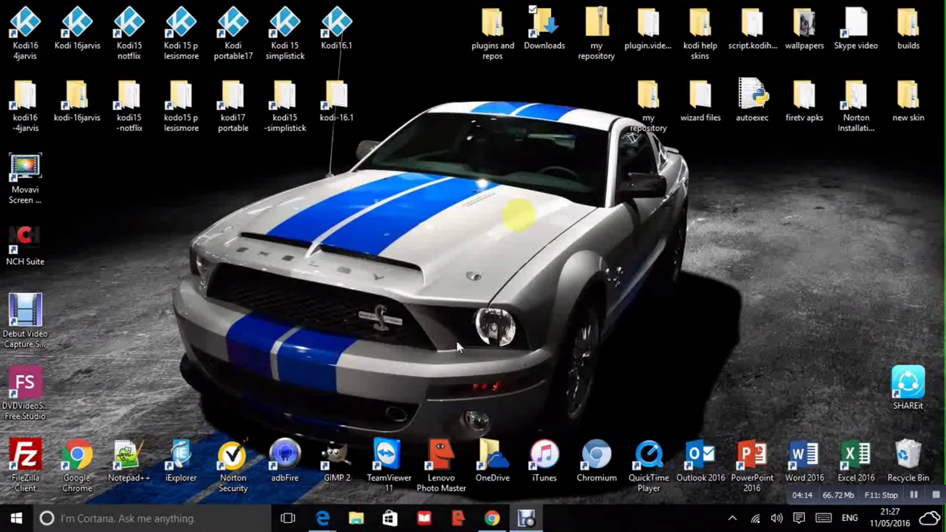
- Open the Kodi folder on USB Drive (E:) in File Explorer
click(356, 519)
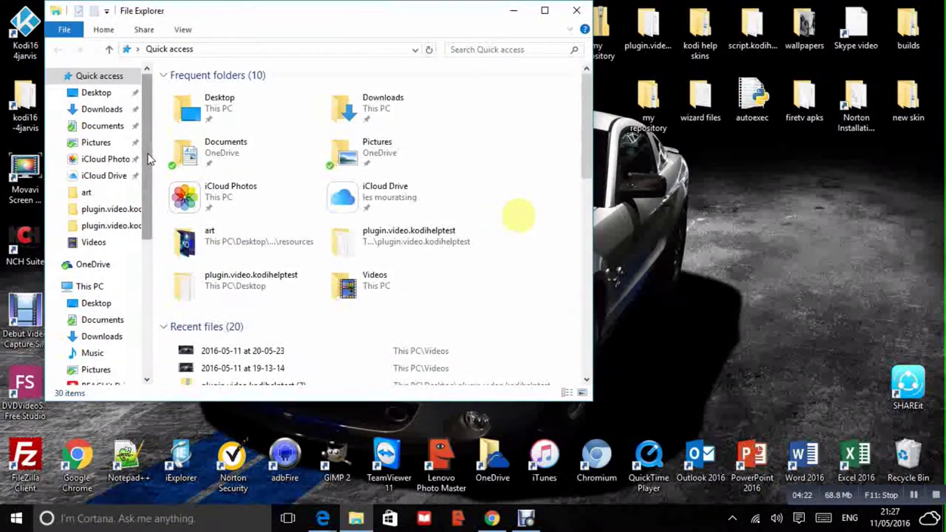
drag(148, 154, 140, 266)
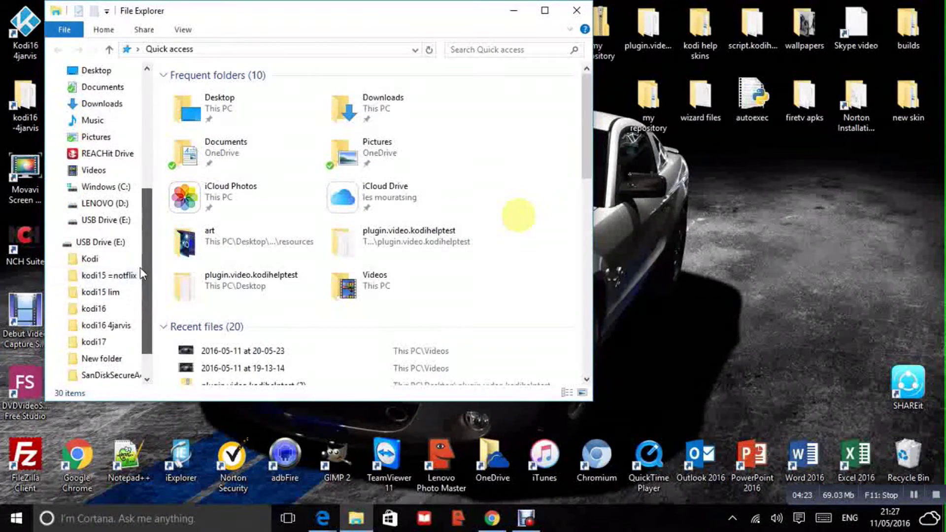
click(93, 260)
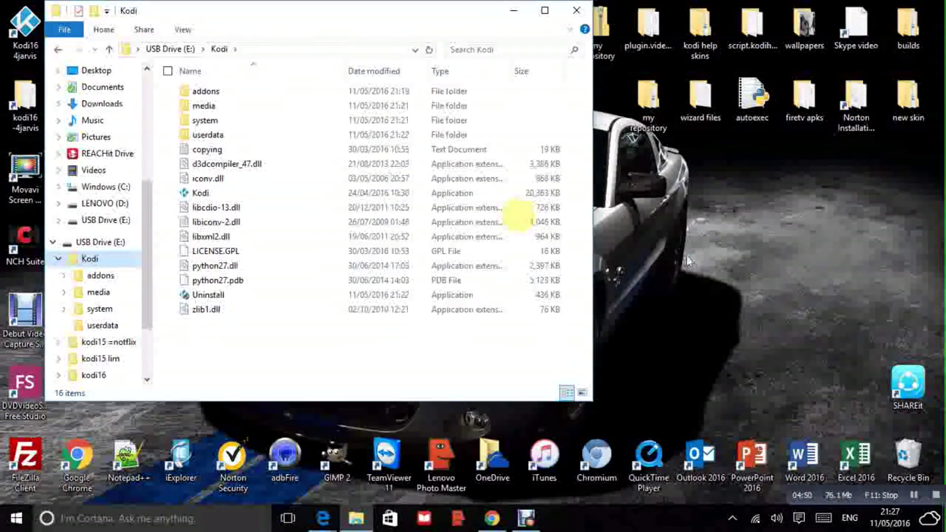
- Start a new desktop shortcut and choose the Kodi application in the Kodi folder on USB Drive (E:) as its target
right_click(752, 257)
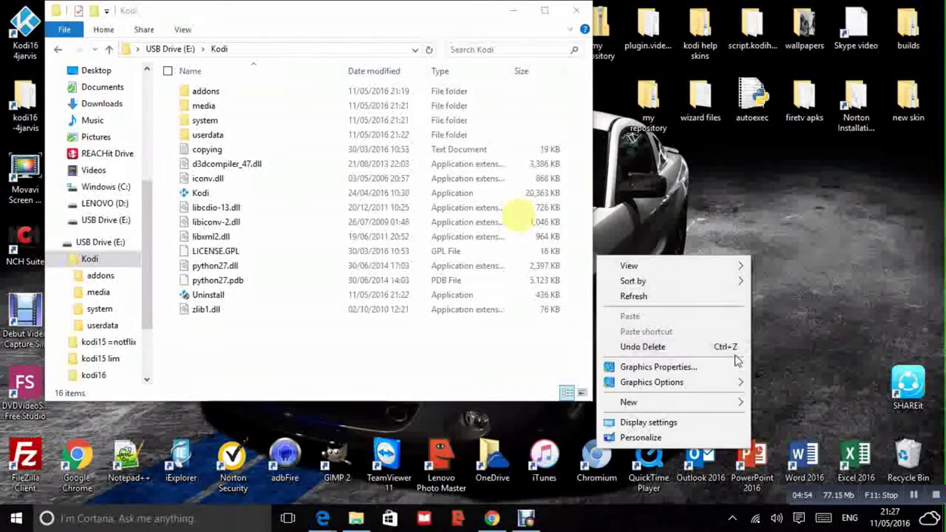
mouse_move(716, 403)
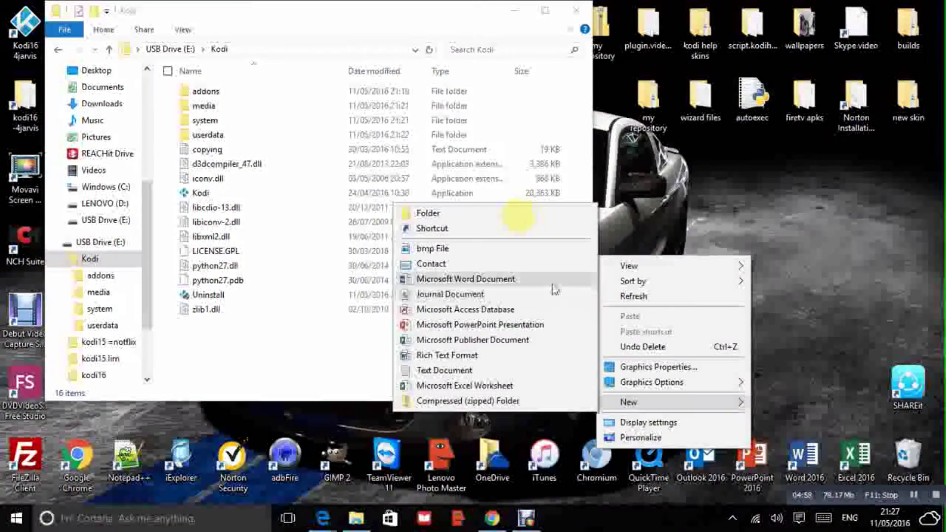
click(531, 230)
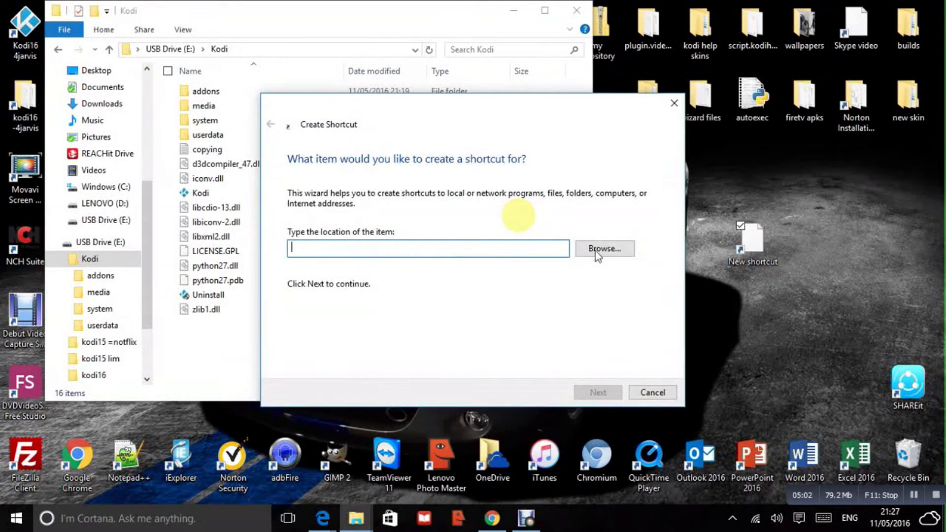
click(601, 251)
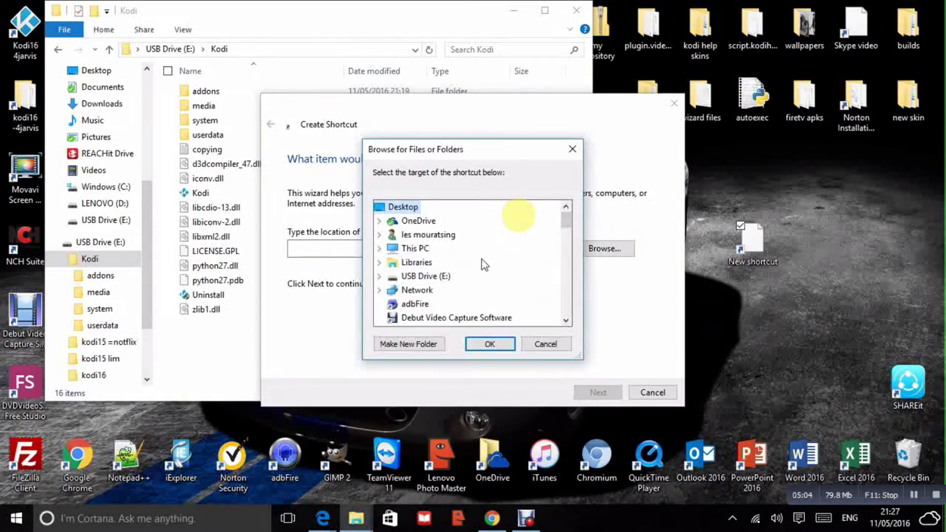
mouse_move(563, 220)
mouse_down()
mouse_move(565, 242)
mouse_move(560, 212)
mouse_up()
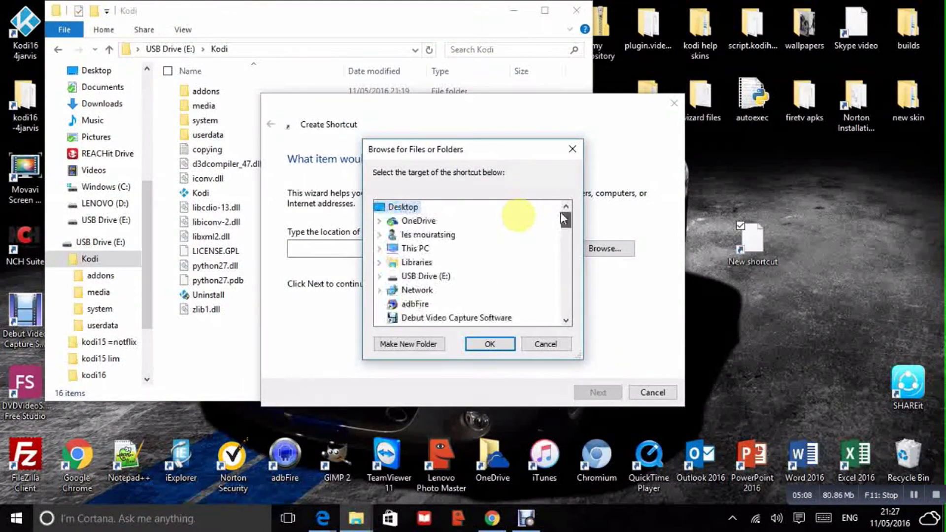
double_click(419, 276)
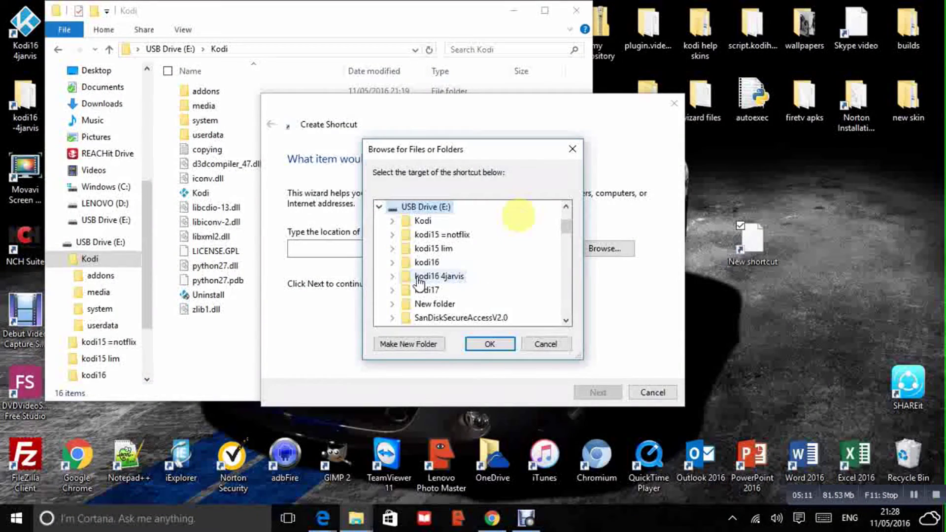
double_click(413, 222)
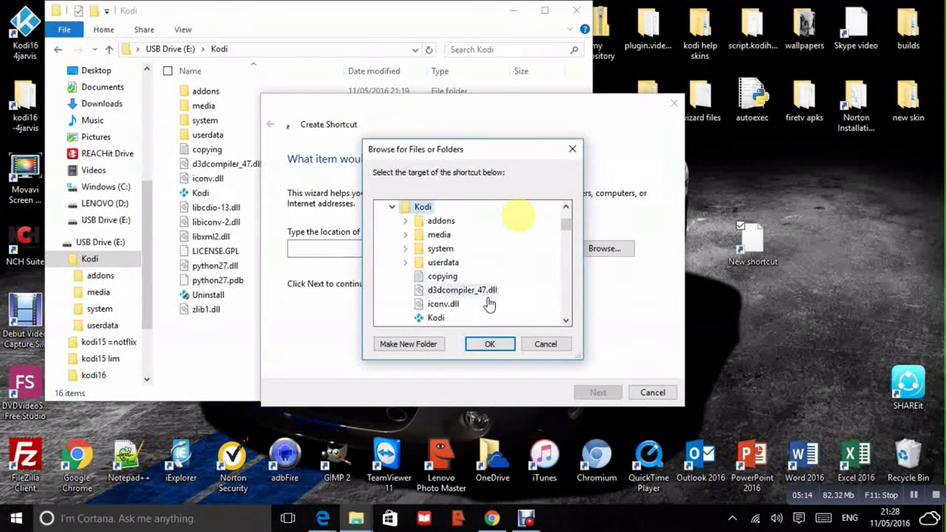
click(436, 318)
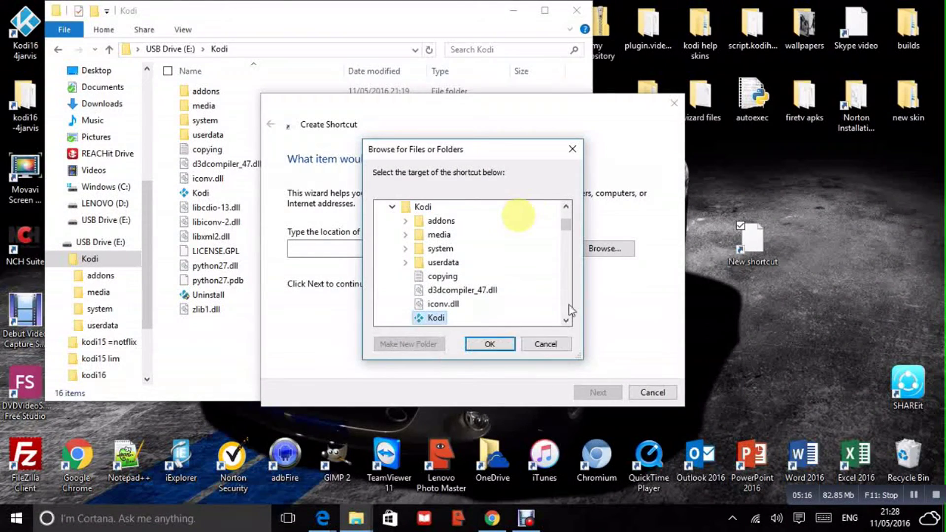
click(489, 343)
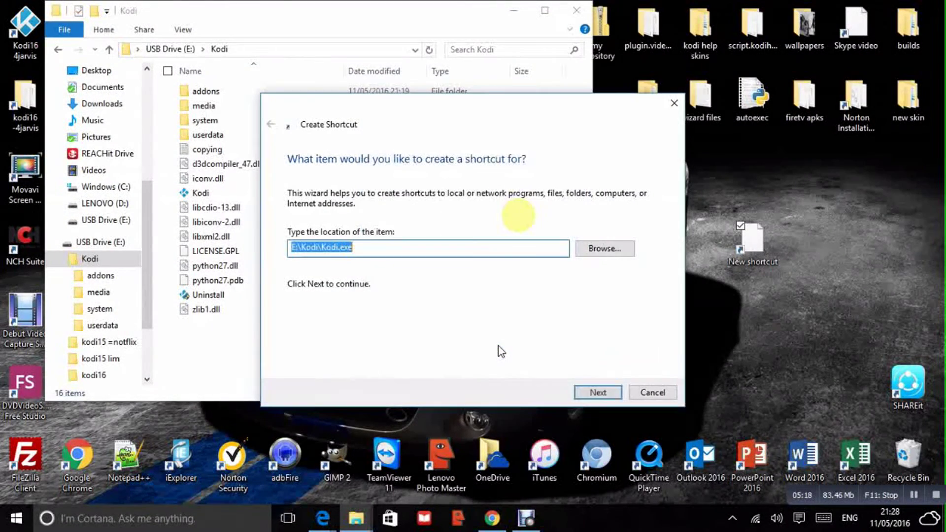
- Append -p after E:\Kodi\Kodi.exe in the shortcut's location and create the shortcut with the name Kodihelp
click(400, 247)
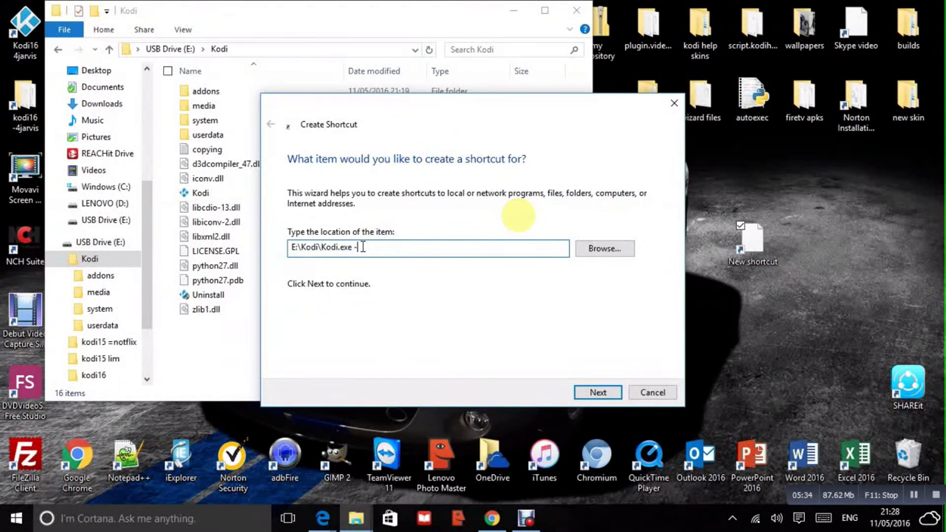
text(-p)
click(598, 392)
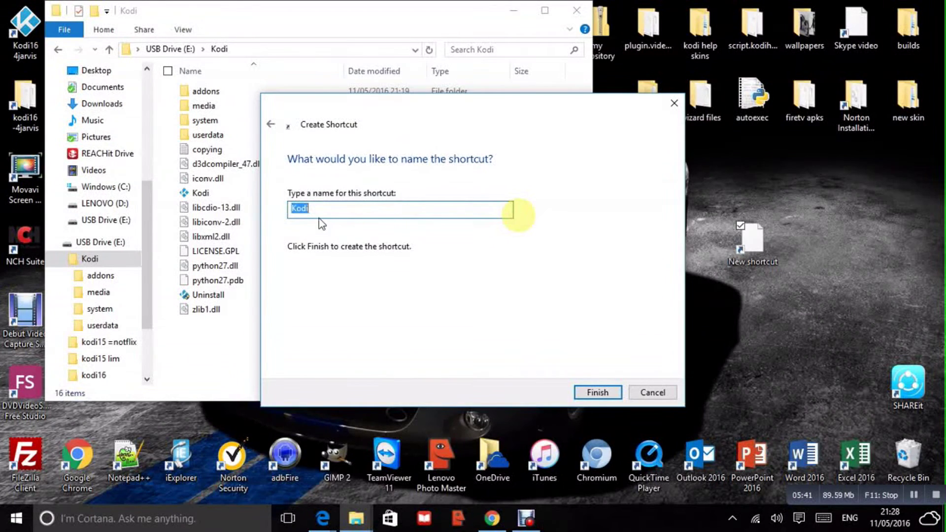
click(329, 210)
text(help)
click(596, 394)
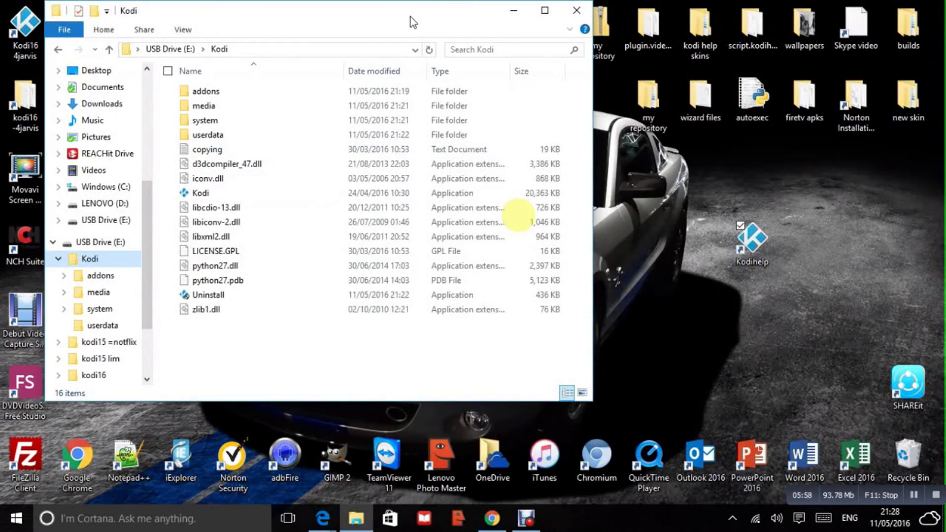
- Move the Kodihelp shortcut beside the Kodi16.1 shortcut on the desktop and launch Kodi from it
drag(410, 17, 375, 133)
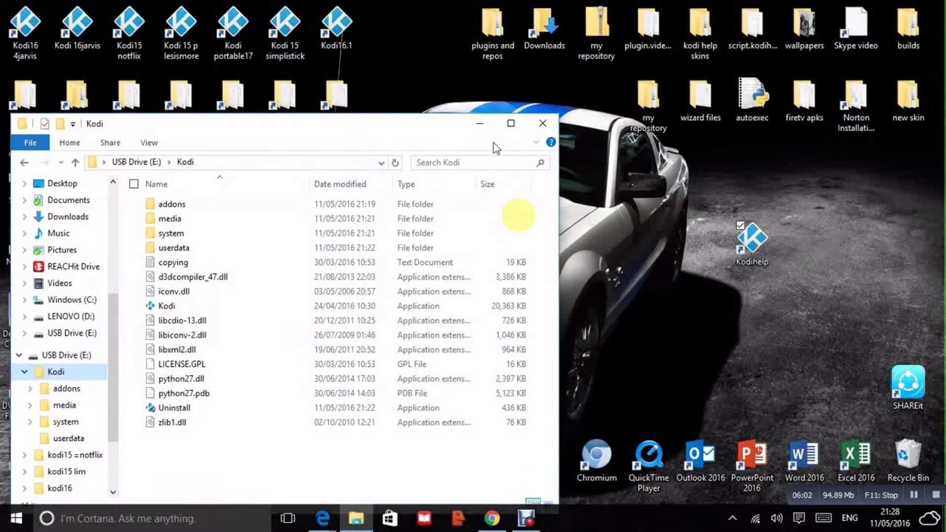
drag(753, 235, 393, 33)
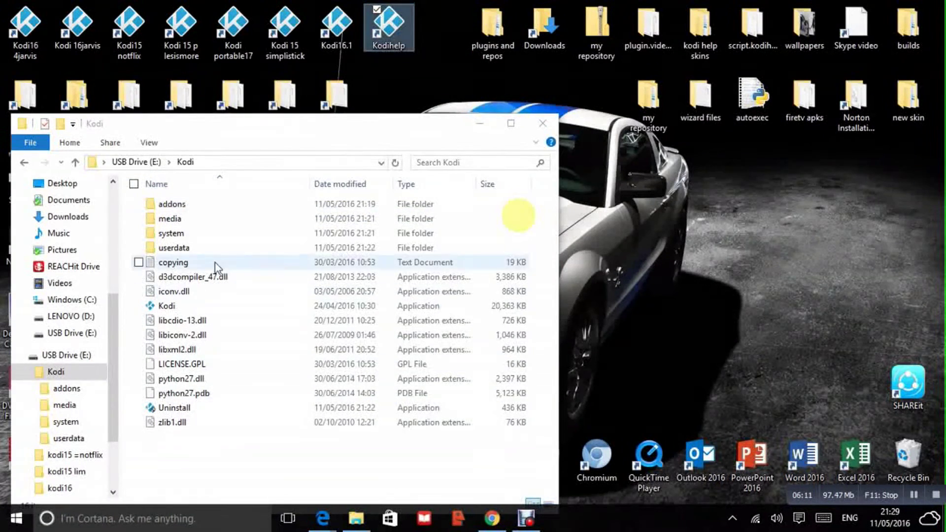
double_click(391, 29)
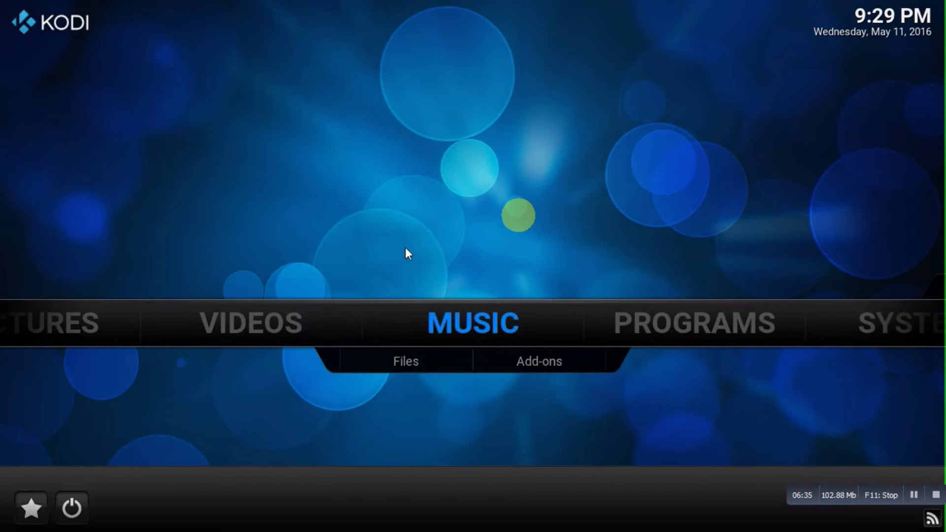
- Exit Kodi through its power options
key(Down)
key(Down)
key(Return)
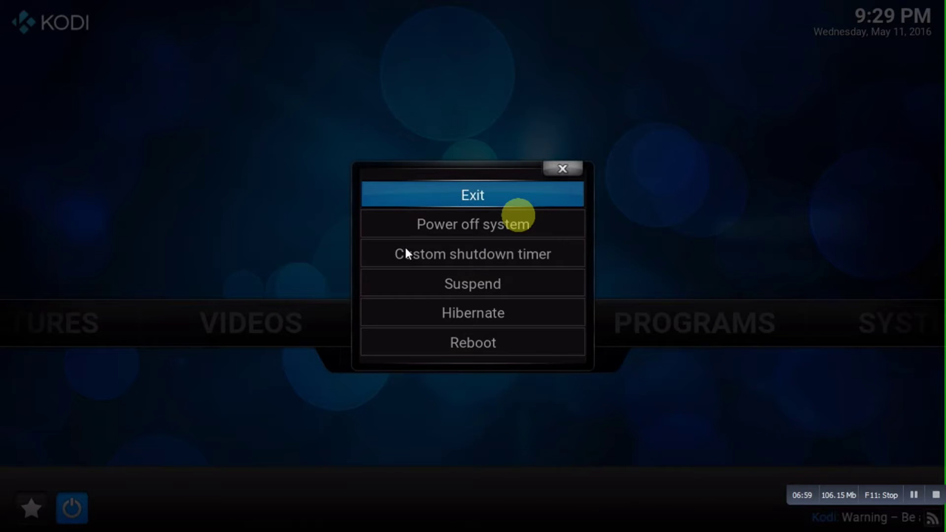
key(Return)
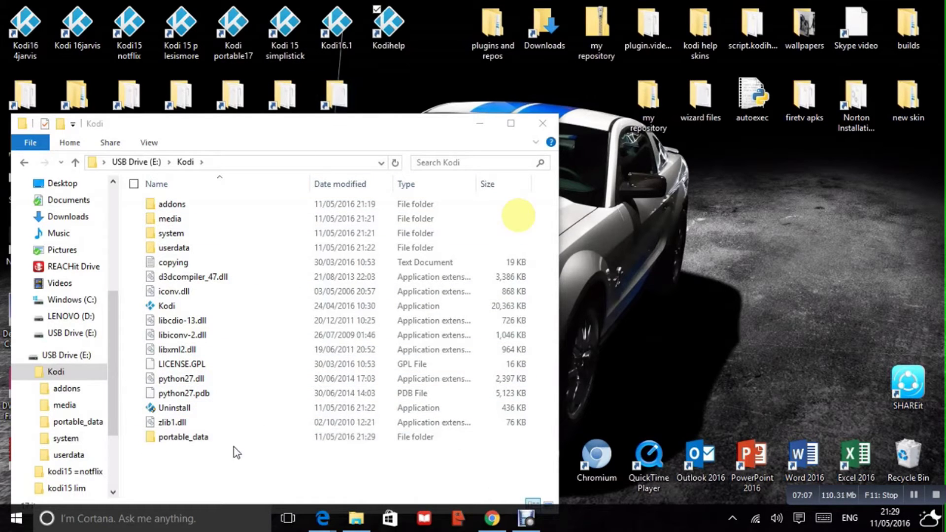
- Examine the contents of the portable_data folder and return to the Kodi folder
double_click(202, 438)
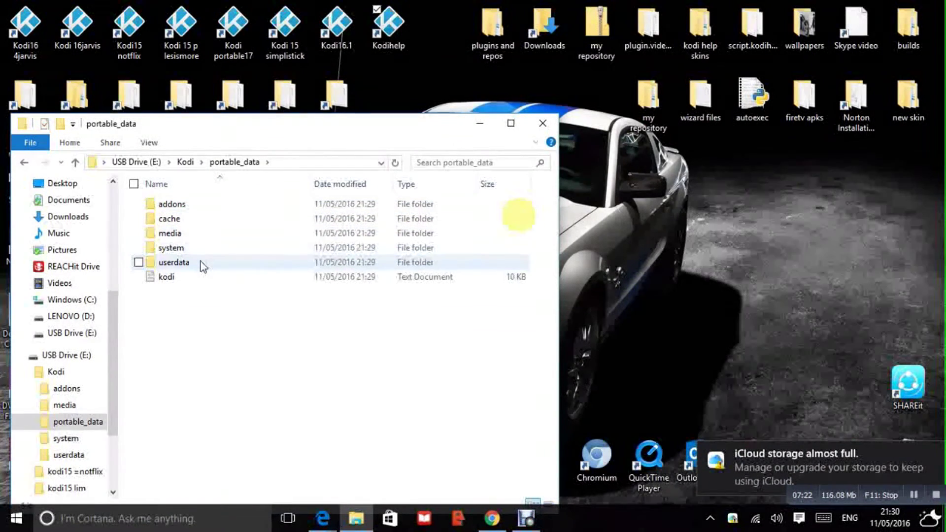
click(76, 162)
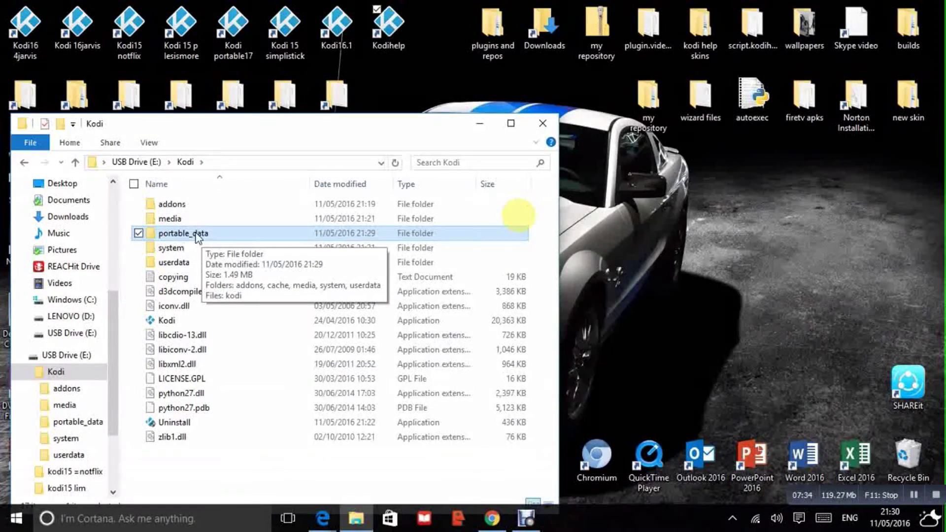
- Start a new desktop shortcut and browse to the portable_data folder in Kodi on USB Drive (E:) as its location
right_click(407, 91)
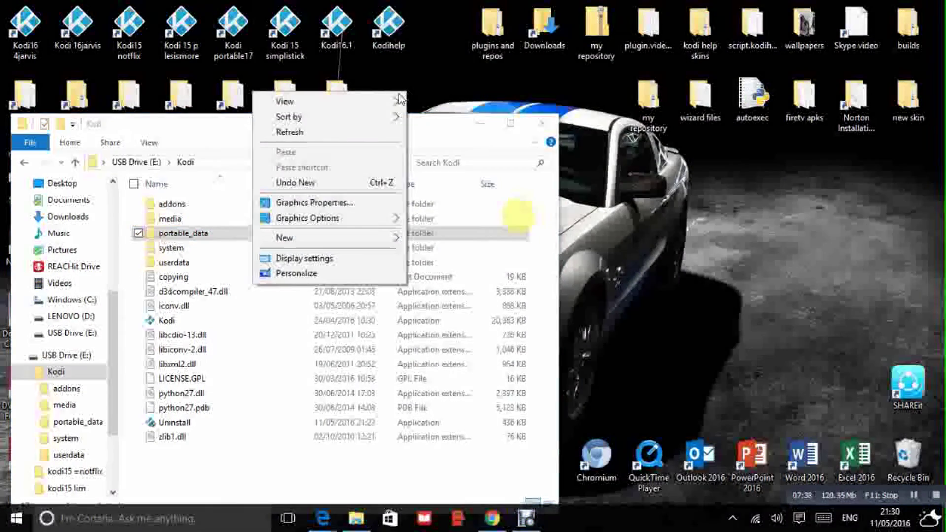
mouse_move(356, 241)
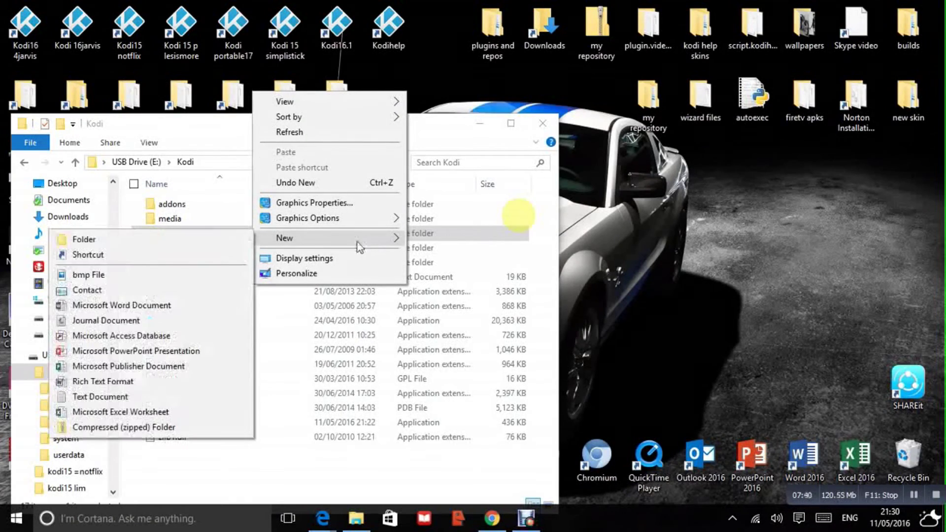
click(213, 255)
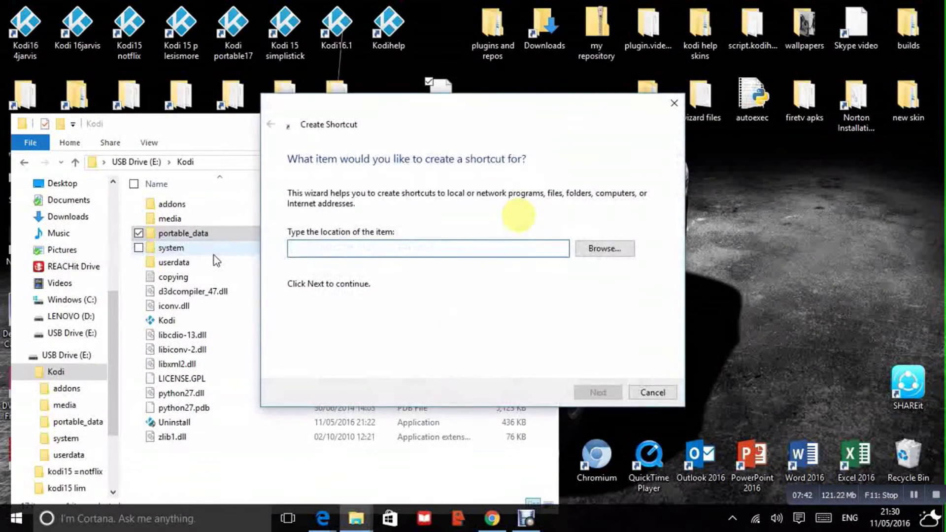
click(595, 251)
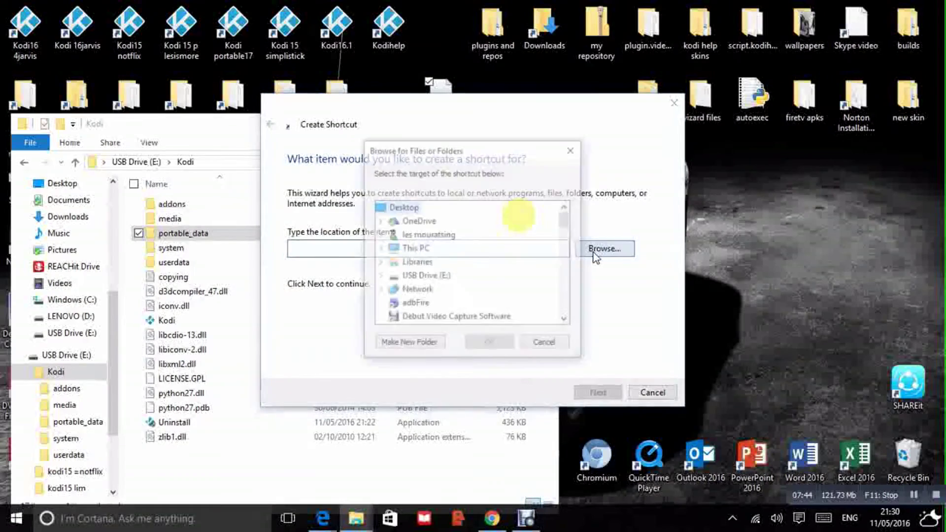
click(432, 277)
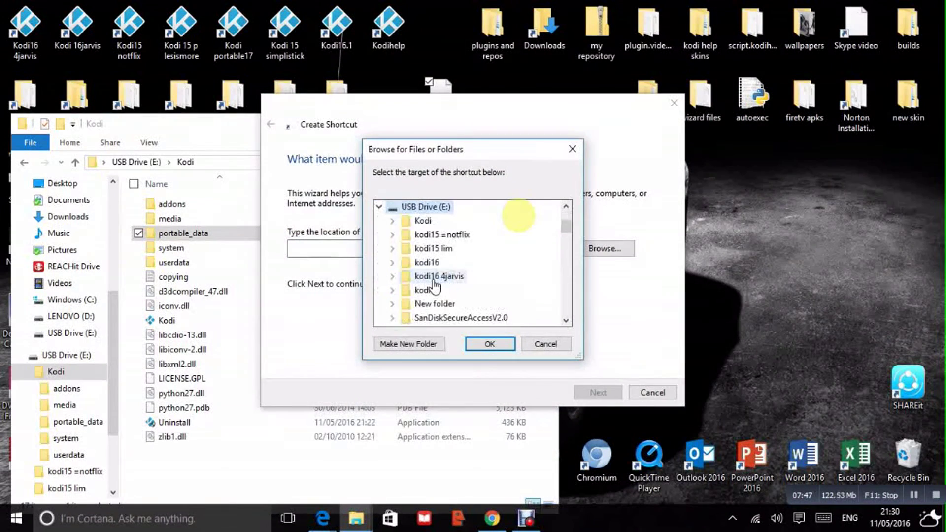
click(425, 223)
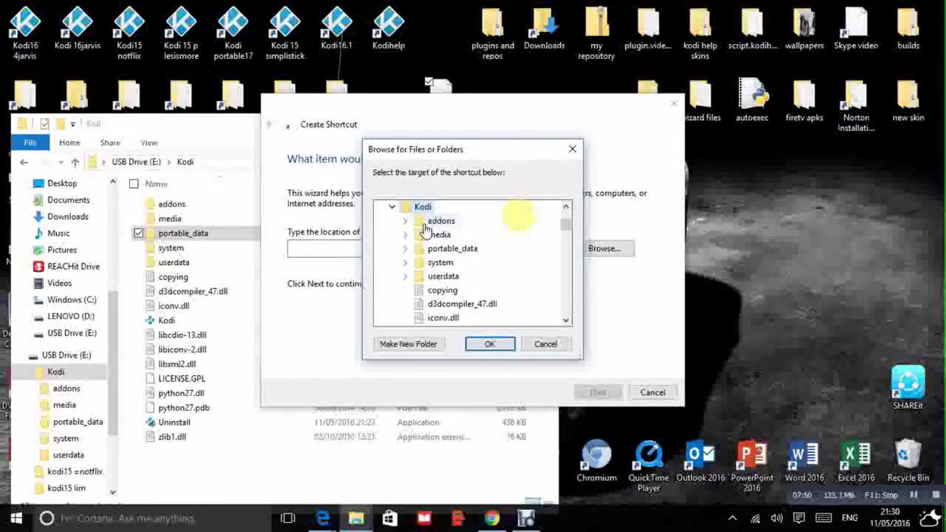
click(450, 249)
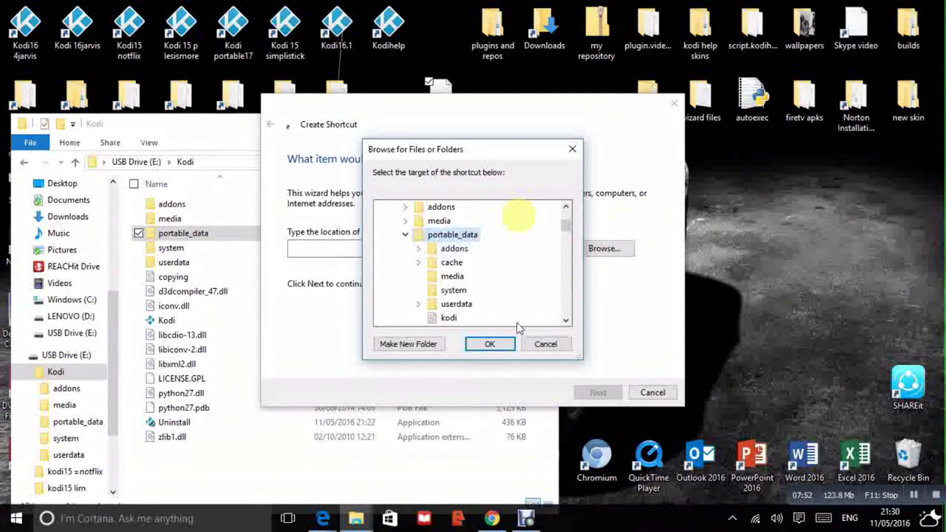
click(498, 345)
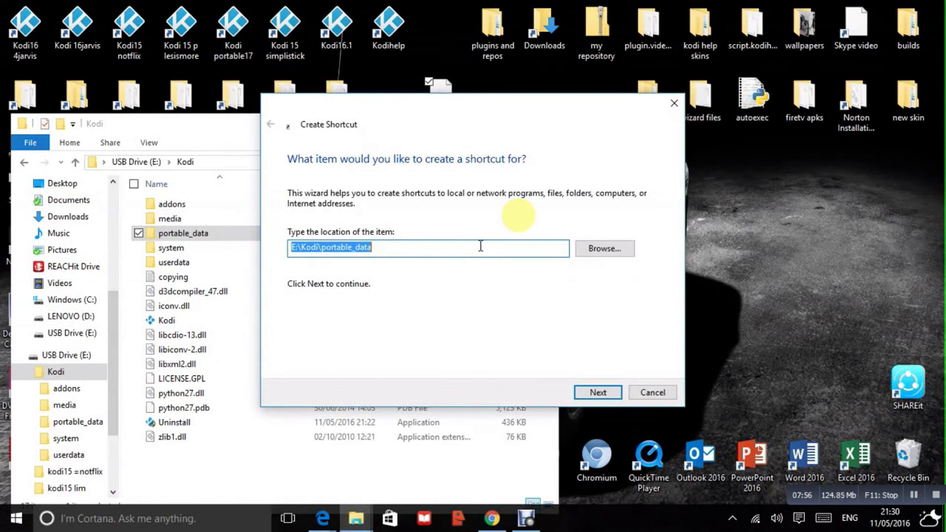
- Try to use kodi-help as the location of the new shortcut
key(BackSpace)
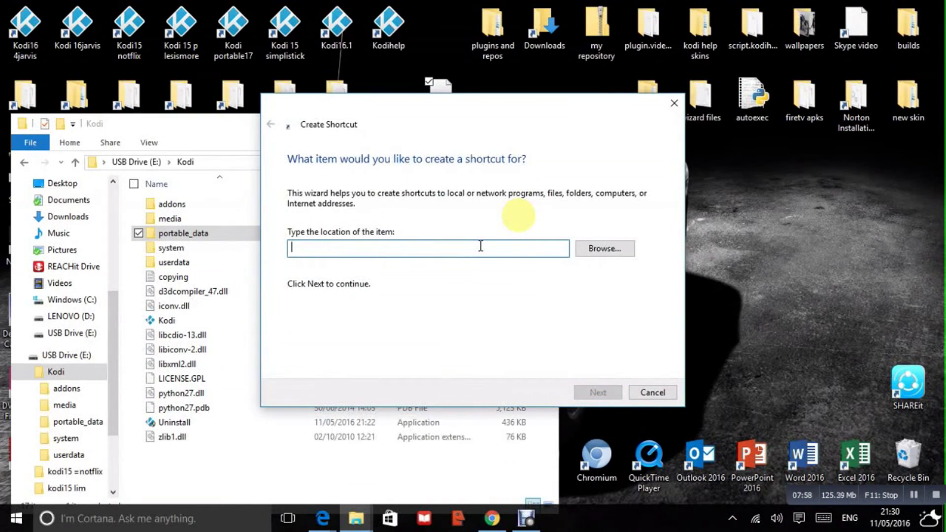
text(kodi-)
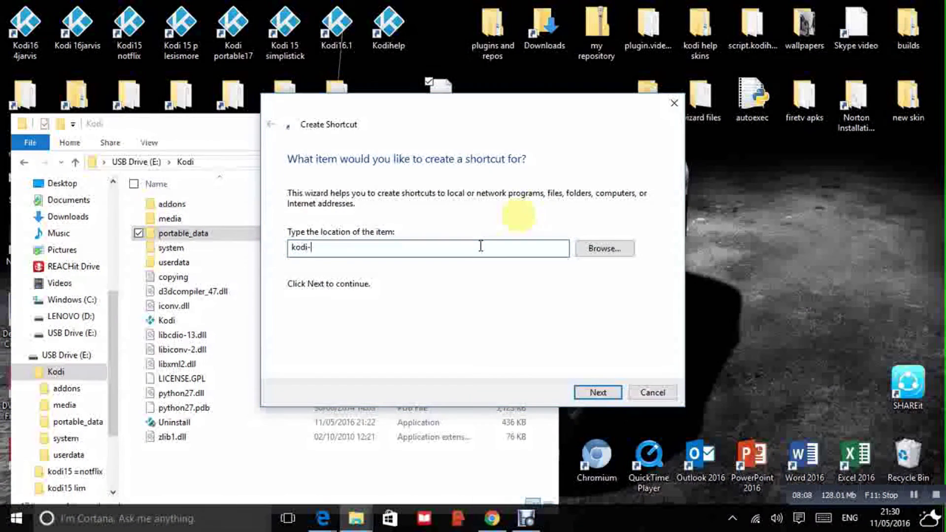
text(help)
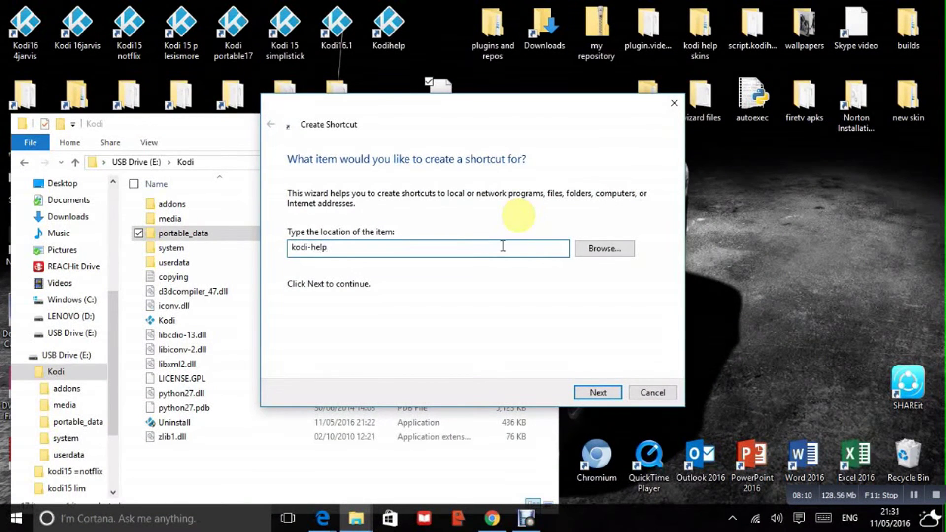
click(591, 392)
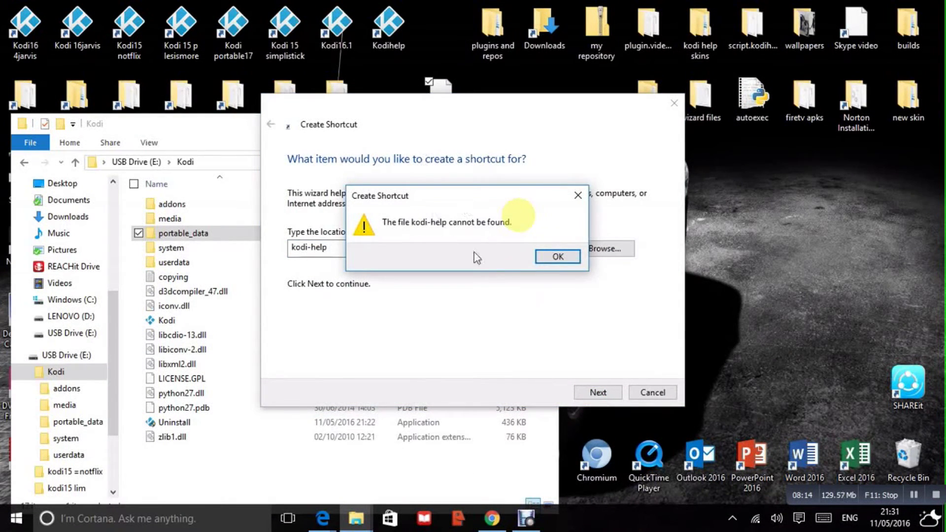
click(557, 257)
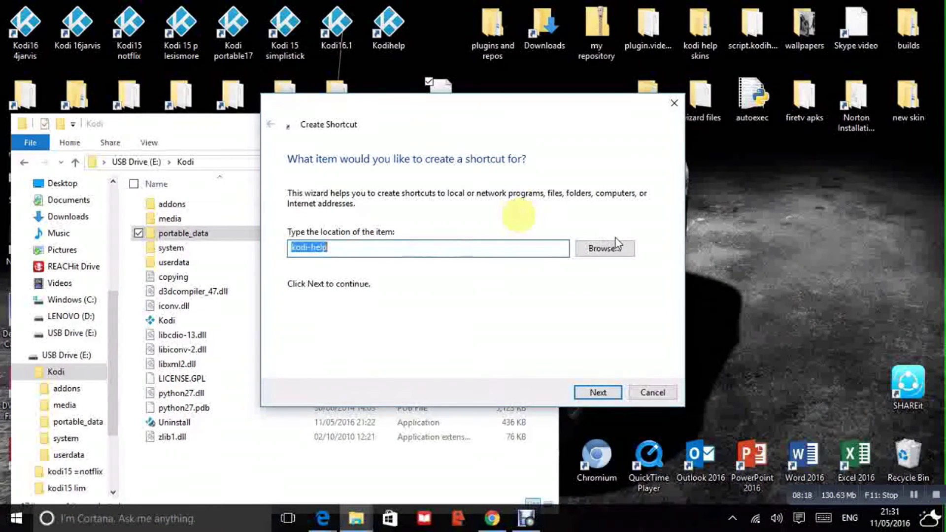
- Reselect E:\Kodi\portable_data as the shortcut's location and continue to its naming
click(610, 251)
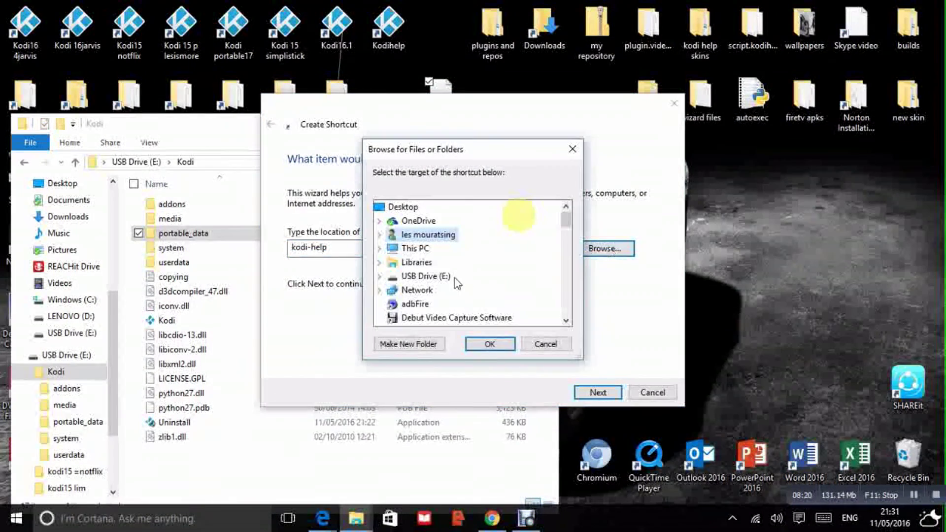
double_click(435, 277)
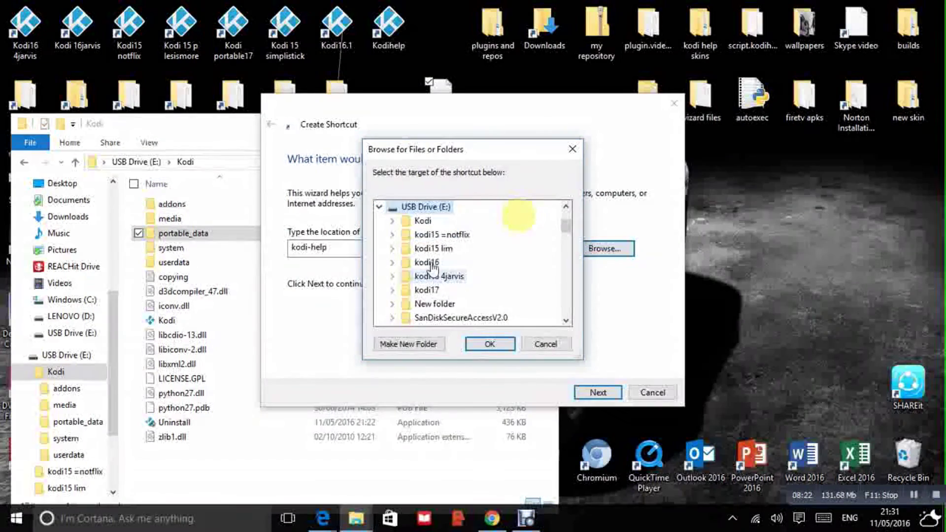
double_click(424, 221)
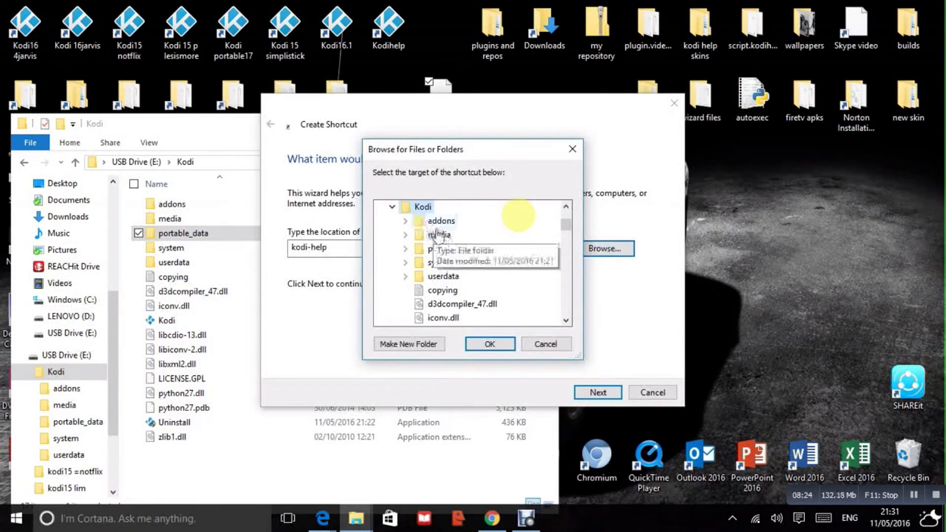
double_click(463, 254)
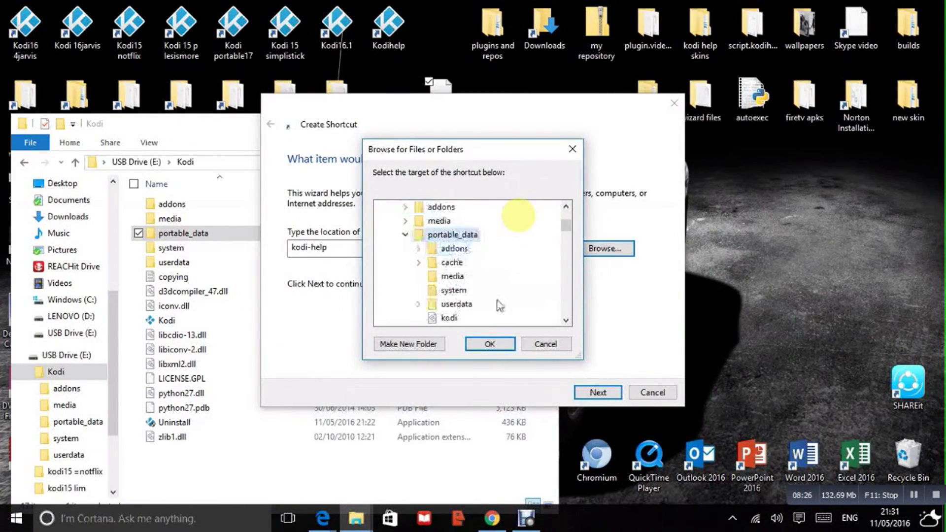
click(502, 343)
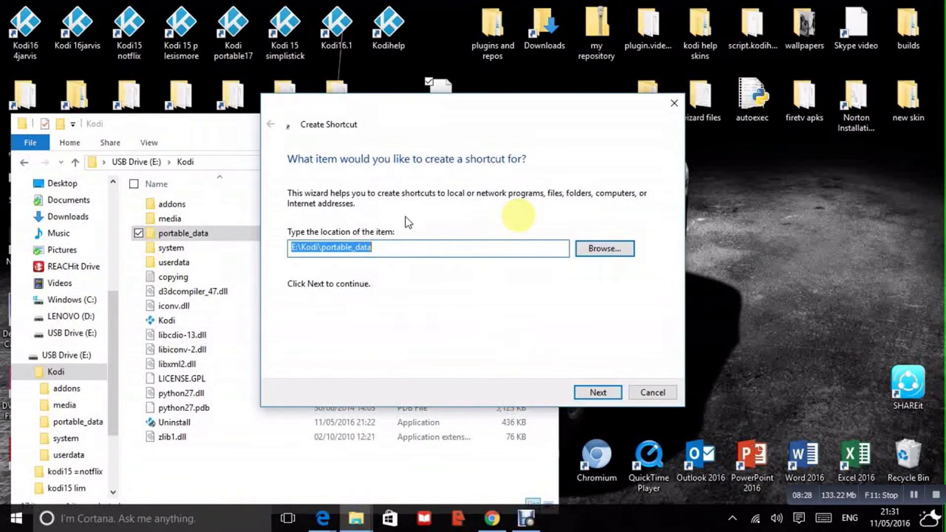
click(602, 393)
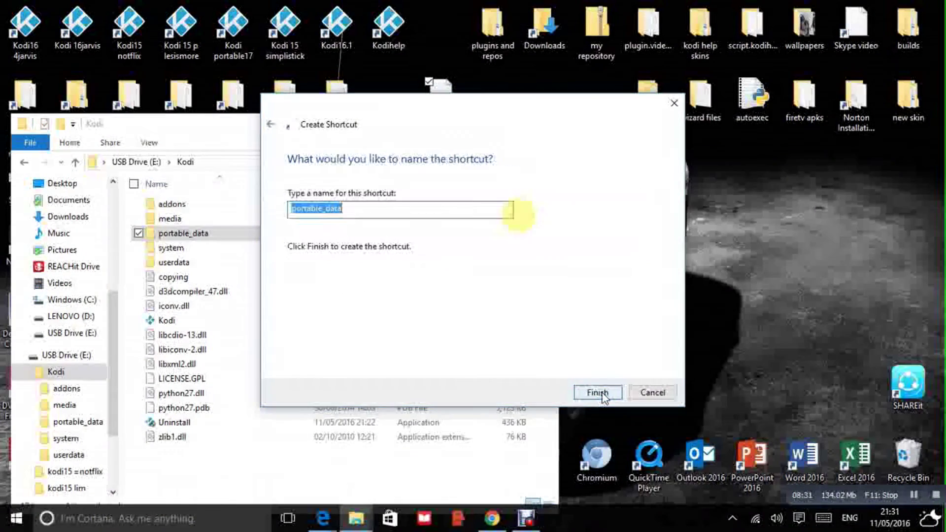
- Replace the suggested shortcut name with kodi-help and finish creating the shortcut
click(428, 210)
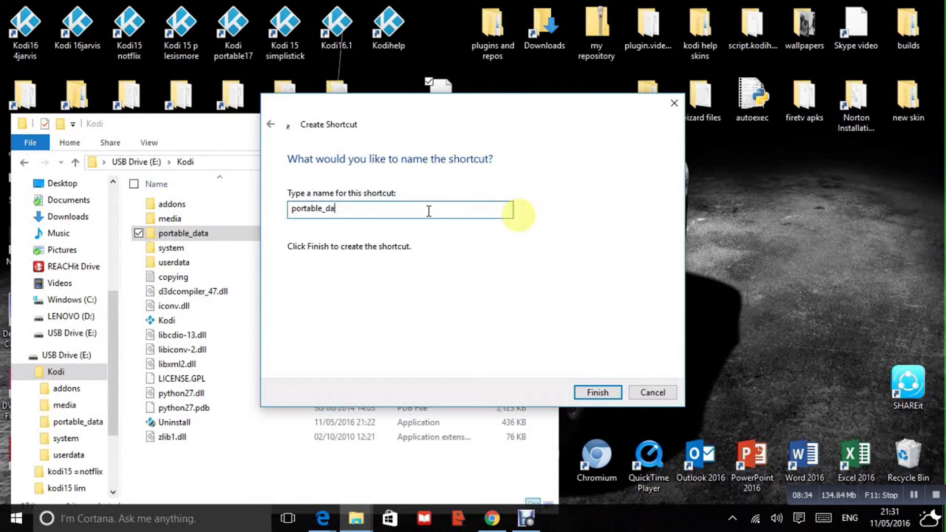
key(BackSpace)
key(BackSpace)
key(BackSpace)
key(BackSpace)
key(BackSpace)
key(BackSpace)
key(BackSpace)
key(BackSpace)
key(BackSpace)
key(BackSpace)
key(BackSpace)
text(kodi-help)
click(597, 392)
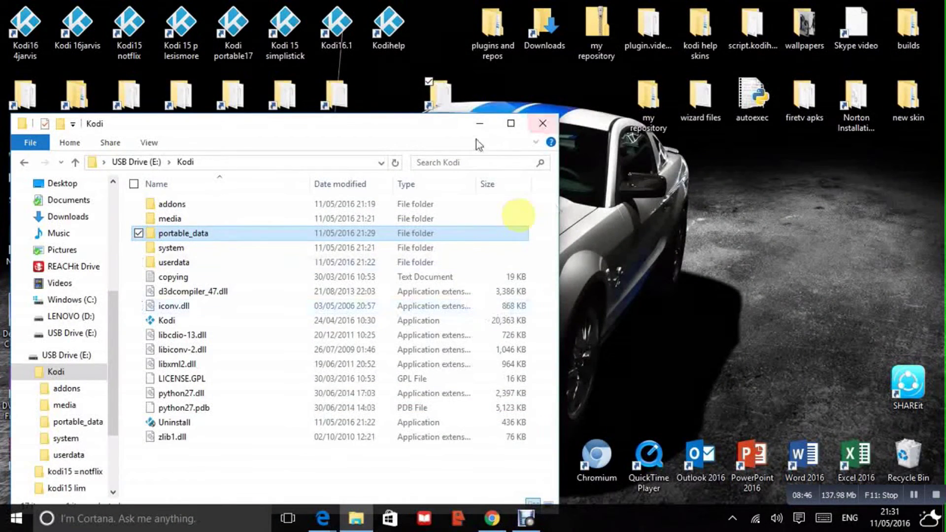
- Close the Kodi folder window and move the kodi-help folder shortcut directly below the Kodihelp shortcut on the desktop
click(543, 124)
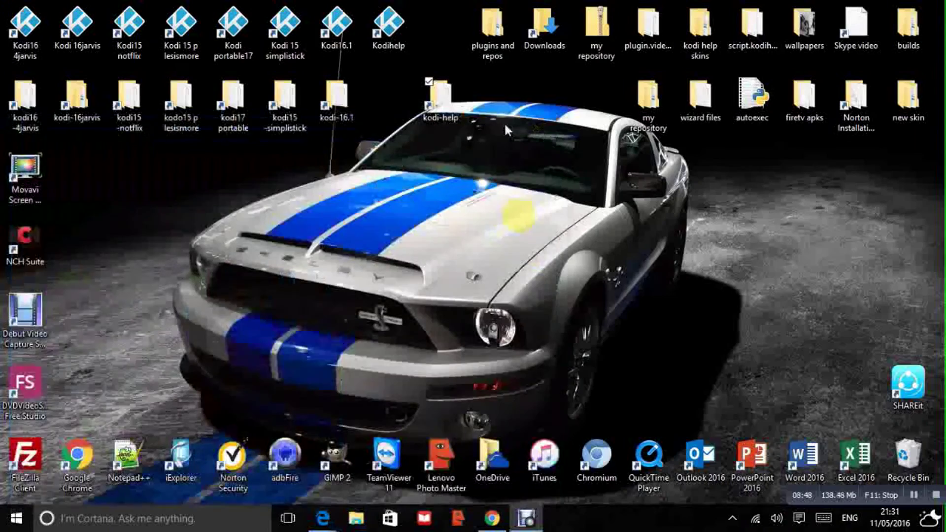
drag(435, 101, 386, 105)
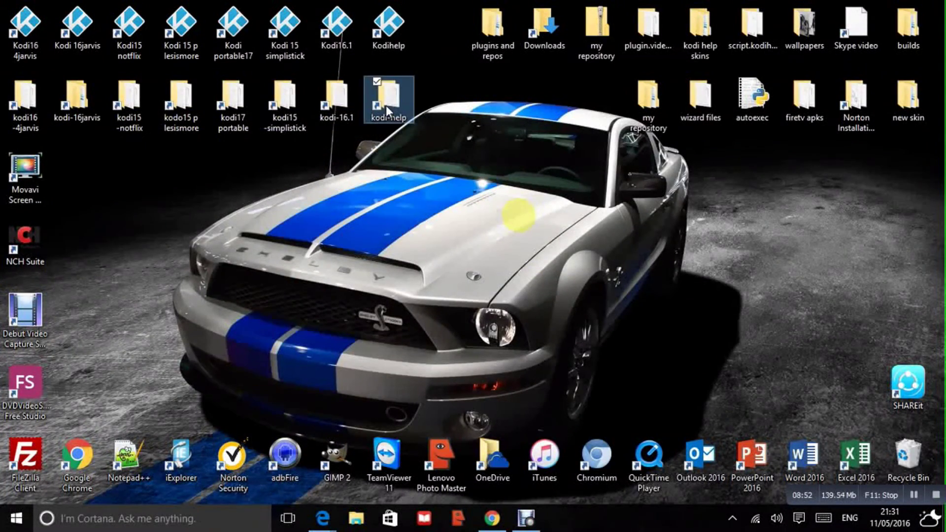